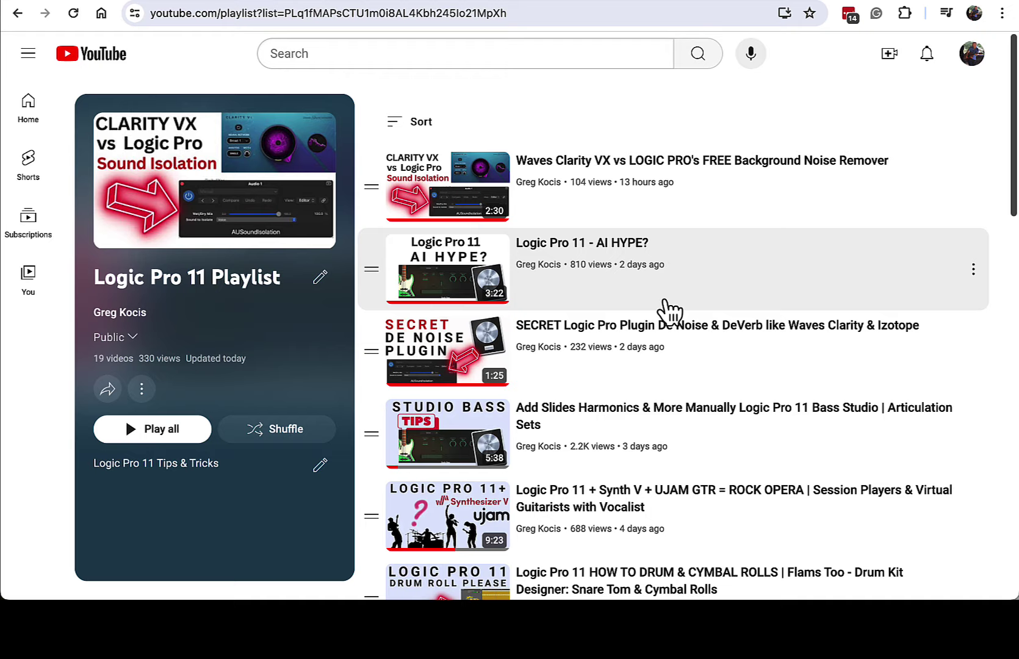
Scroll through the YouTube Logic Pro 11 playlist, then bring up the Untitled 7 Logic Pro project.
{"action": "scroll", "coordinate": [1008, 149], "scroll_direction": "down", "scroll_amount": 2}
{"action": "left_click_drag", "start_coordinate": [1008, 146], "coordinate": [993, 379]}
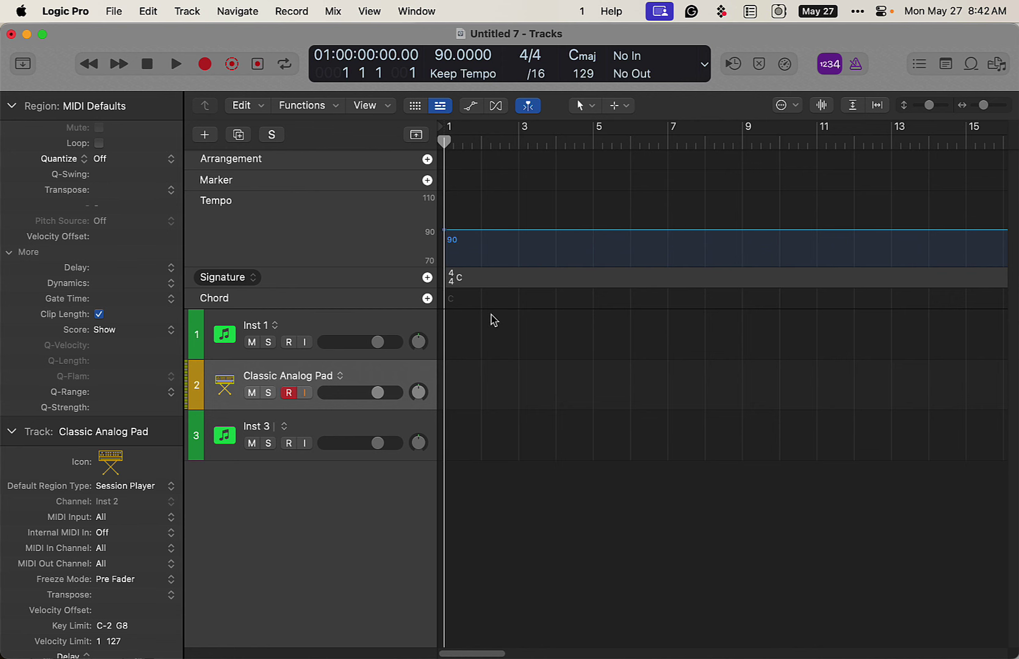
Switch to the Chordable plugin window showing the D m7 chord.
{"action": "key", "text": "super+Tab"}
{"action": "key", "text": "super+Tab"}
{"action": "key", "text": "super+Tab"}
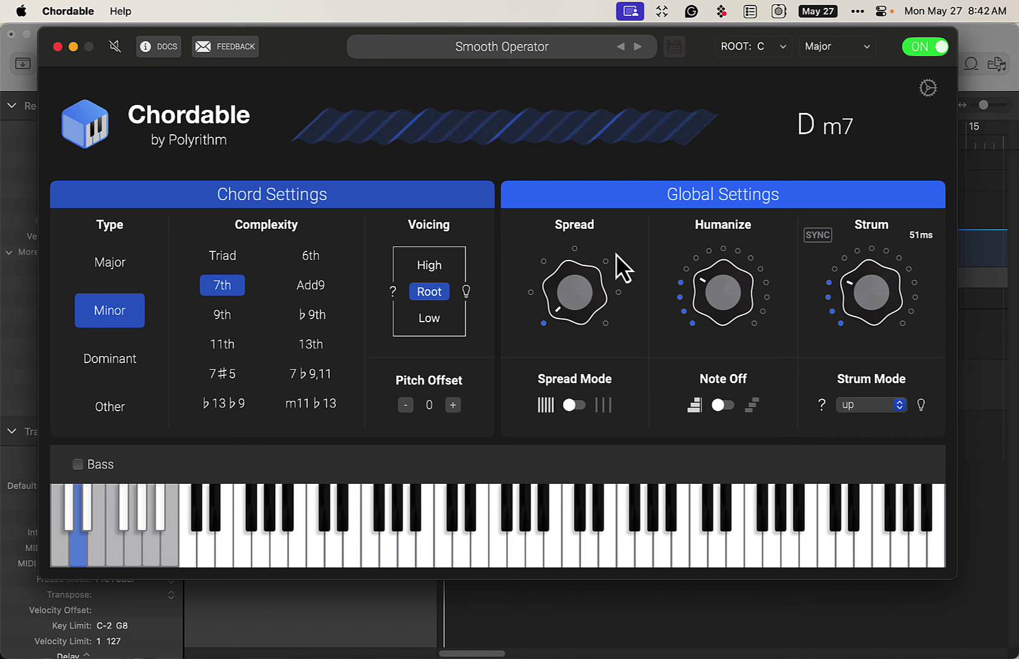
Play G7, Dm7, Cmaj7 and Fmaj7 into the chord track from bar 1, then trim it to end at bar 5.
{"action": "left_click", "coordinate": [621, 619]}
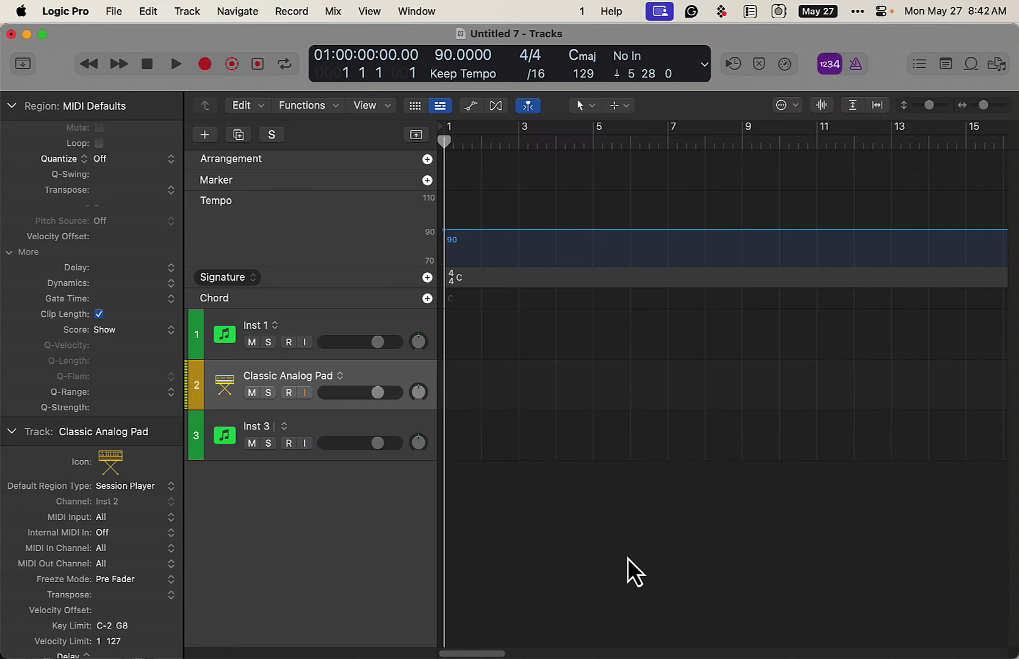
{"action": "left_click", "coordinate": [427, 299]}
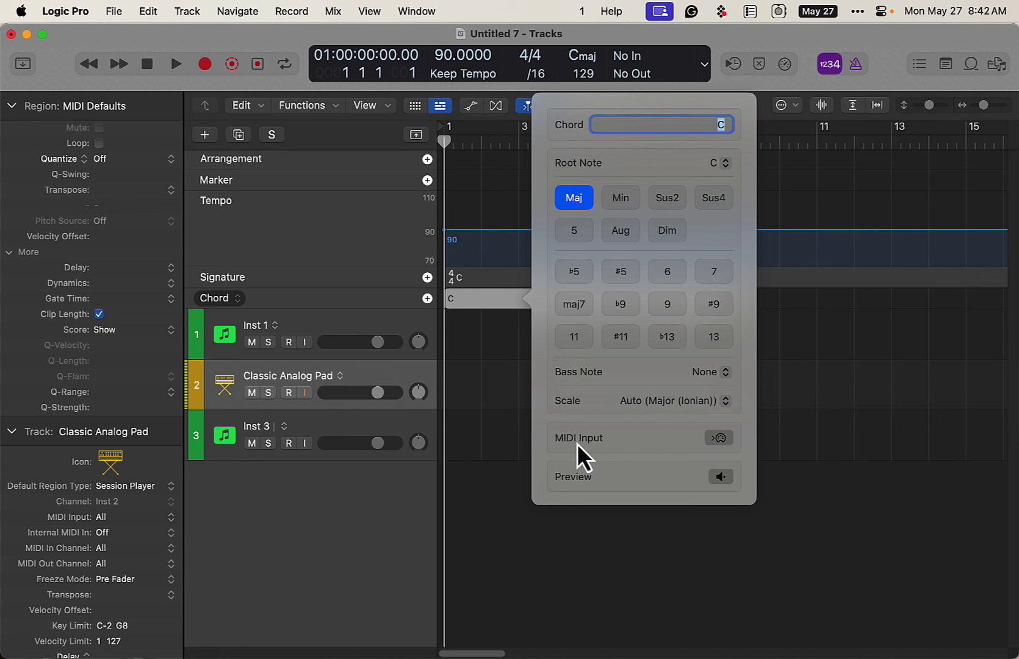
{"action": "left_click", "coordinate": [718, 437]}
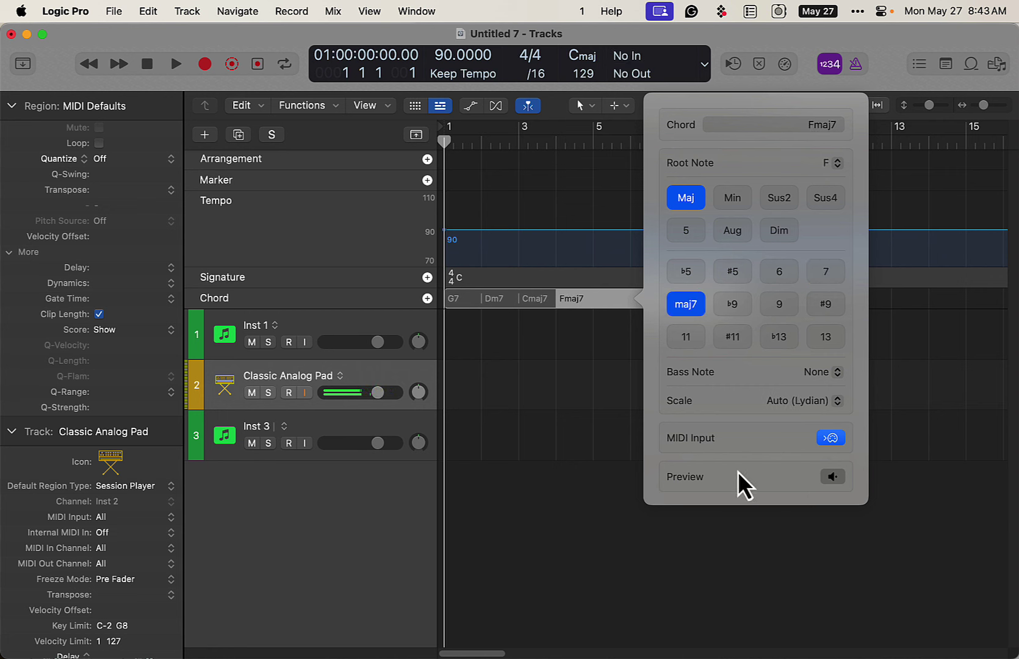
{"action": "left_click", "coordinate": [830, 438]}
{"action": "left_click", "coordinate": [610, 434]}
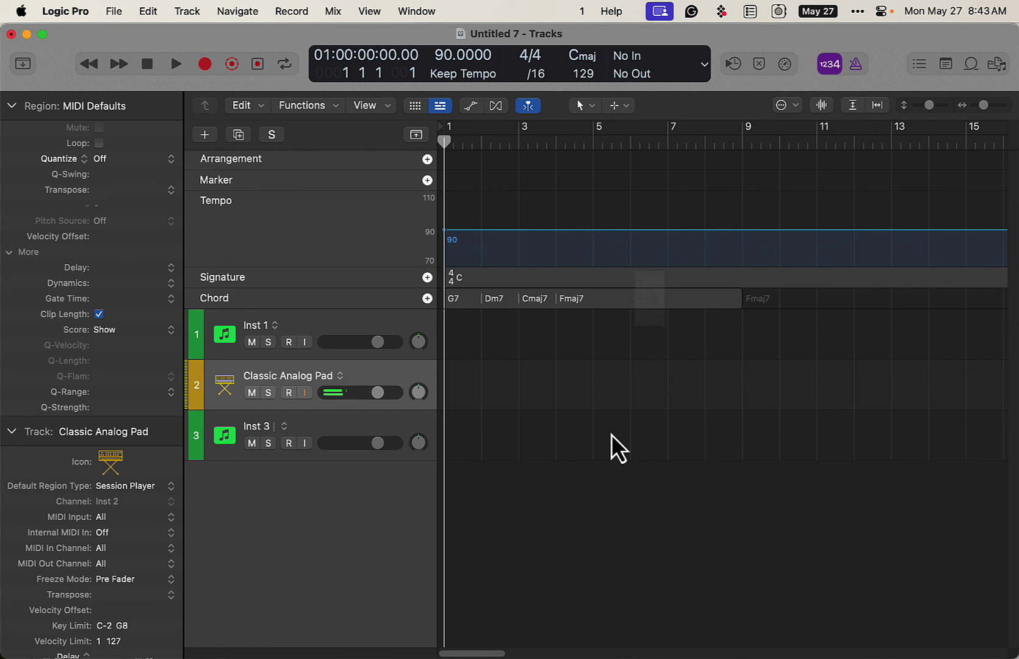
{"action": "left_click_drag", "start_coordinate": [738, 302], "coordinate": [587, 305]}
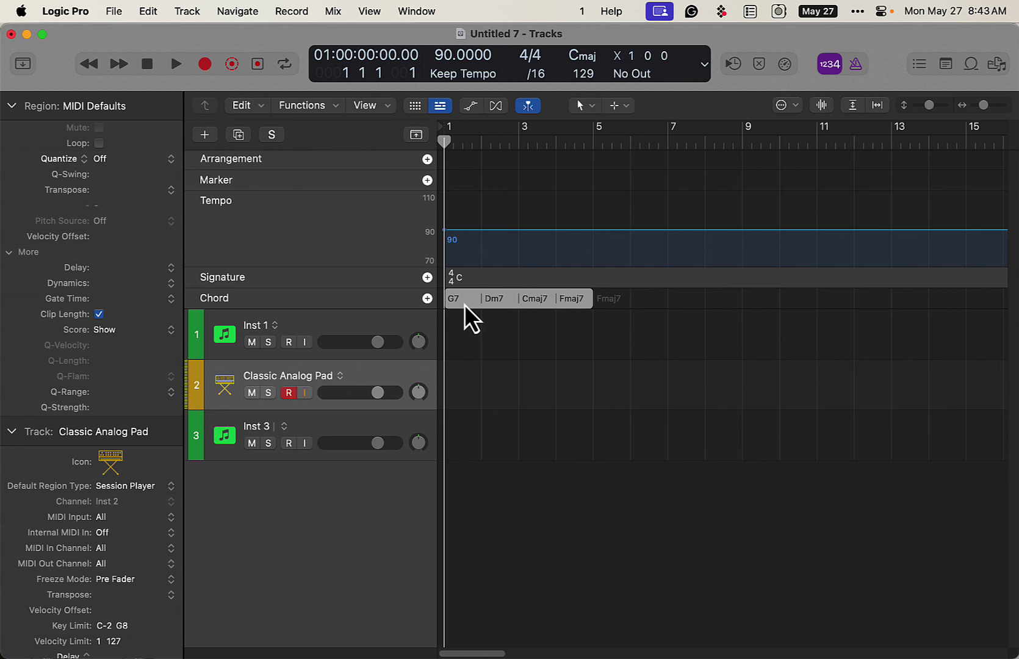
Cycle bars 1–5 and create a Keyboard Player Session Player track in Simple Pad style.
{"action": "left_click_drag", "start_coordinate": [455, 129], "coordinate": [585, 154]}
{"action": "left_click", "coordinate": [206, 131]}
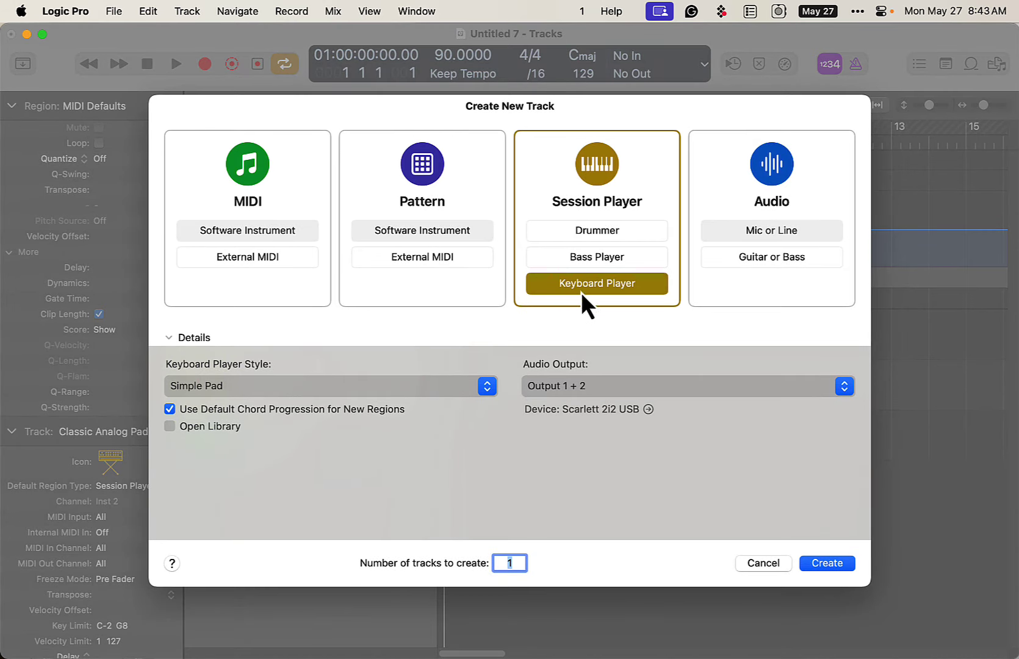
{"action": "left_click", "coordinate": [274, 386]}
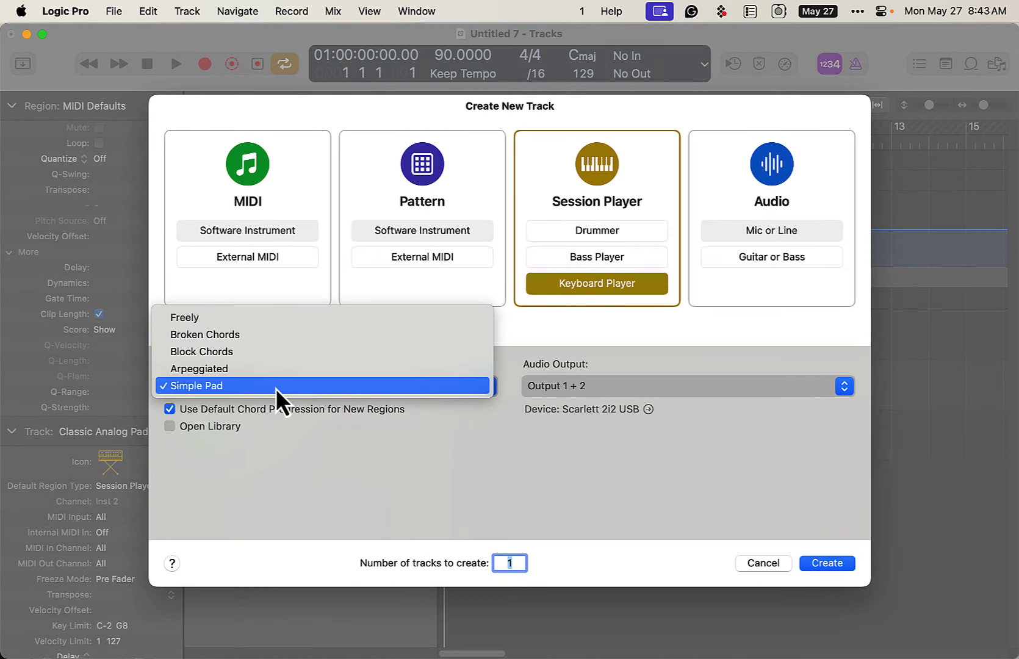
{"action": "left_click", "coordinate": [273, 386]}
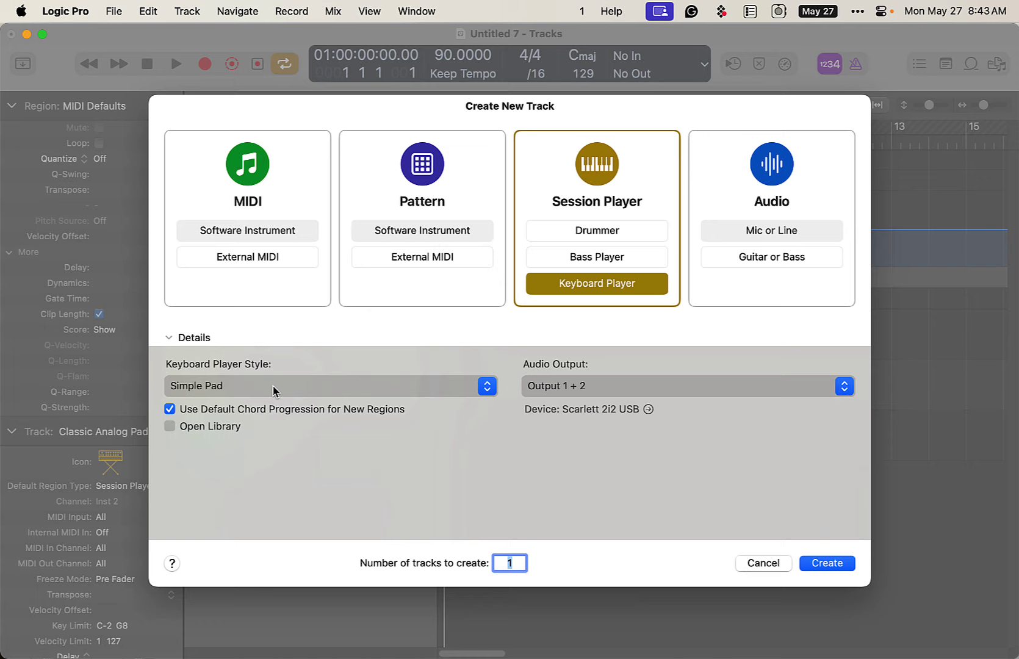
{"action": "left_click", "coordinate": [825, 562]}
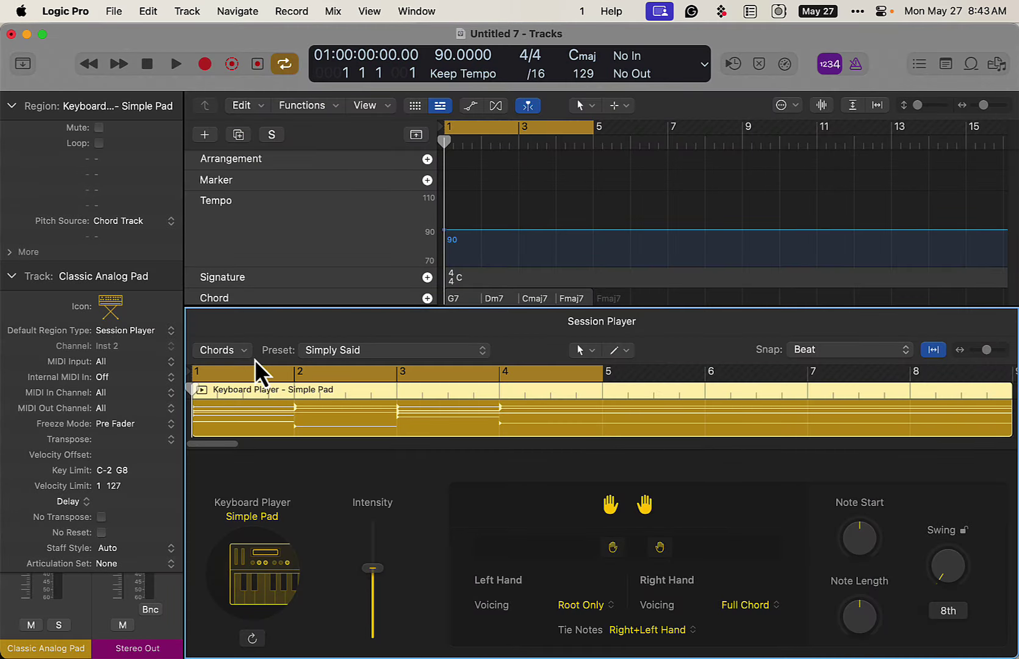
Paste the chord track's chords into the pad region and close the Session Player editor.
{"action": "left_click", "coordinate": [238, 353]}
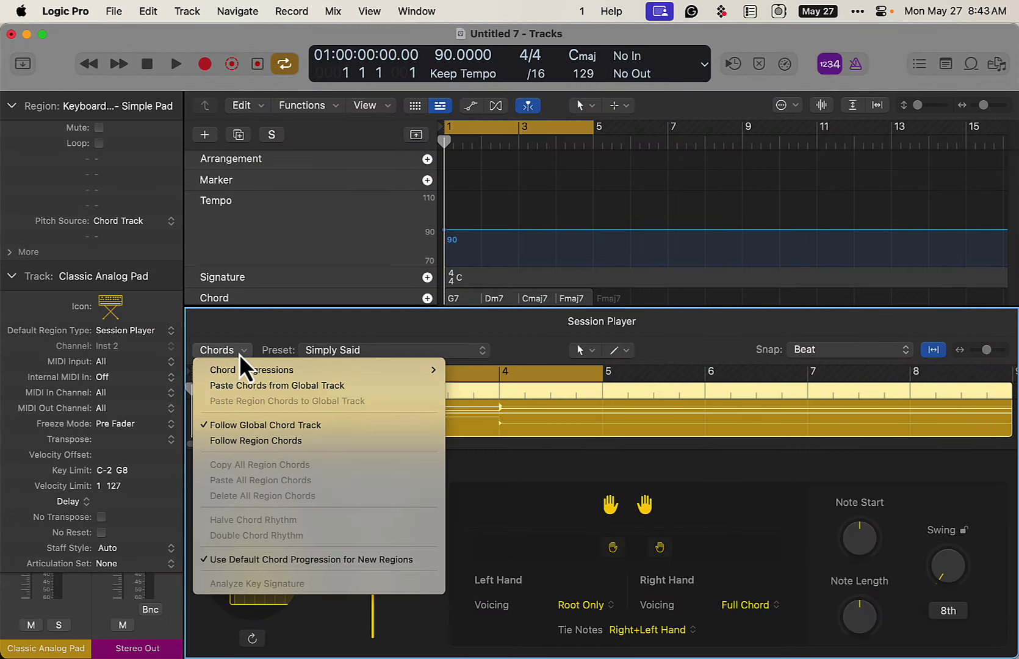
{"action": "left_click", "coordinate": [253, 390]}
{"action": "key", "text": "x"}
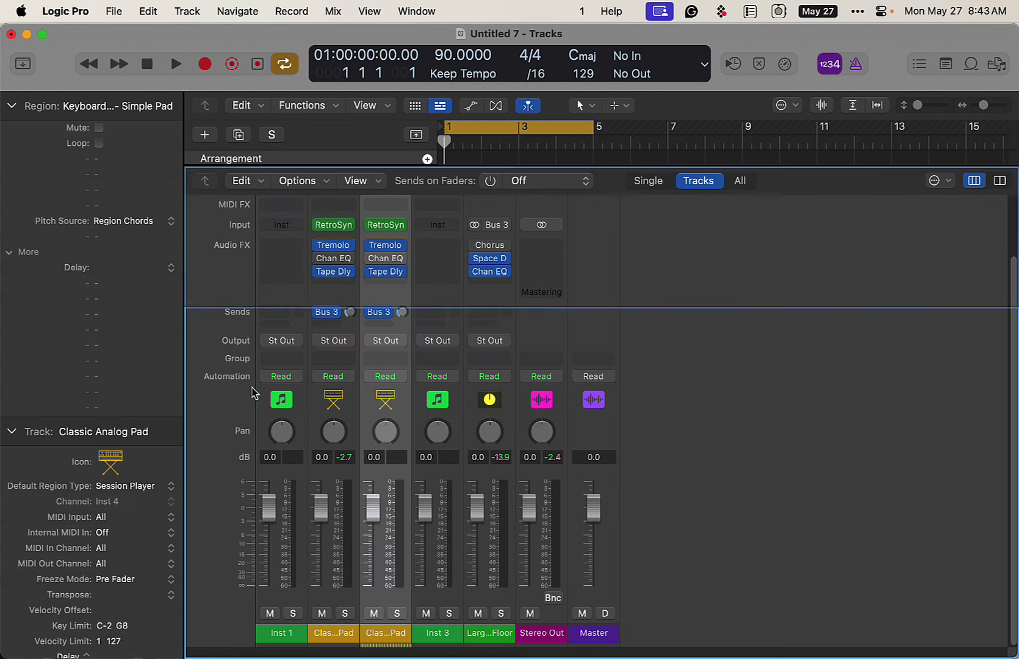
{"action": "key", "text": "x"}
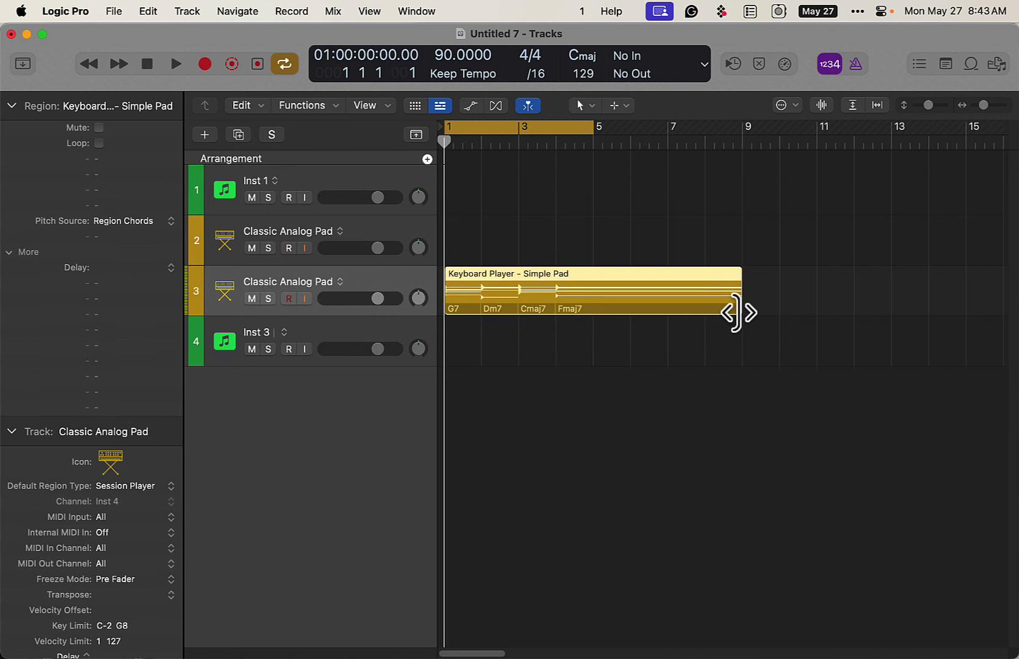
Trim the pad region to end at bar 5, show the global tracks, and play it.
{"action": "left_click_drag", "start_coordinate": [740, 310], "coordinate": [586, 312]}
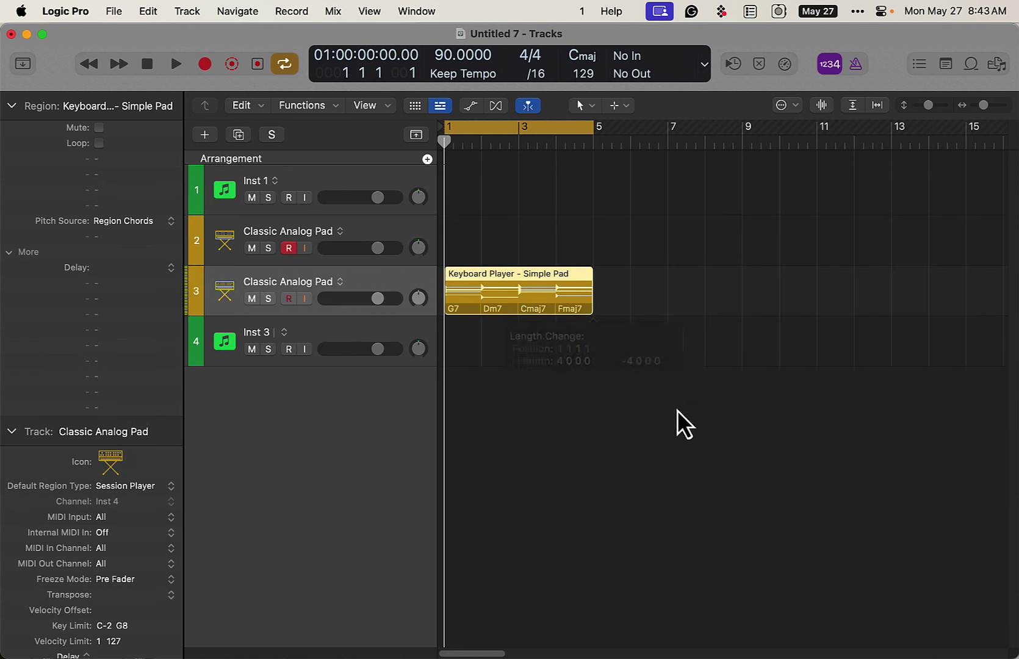
{"action": "key", "text": "g"}
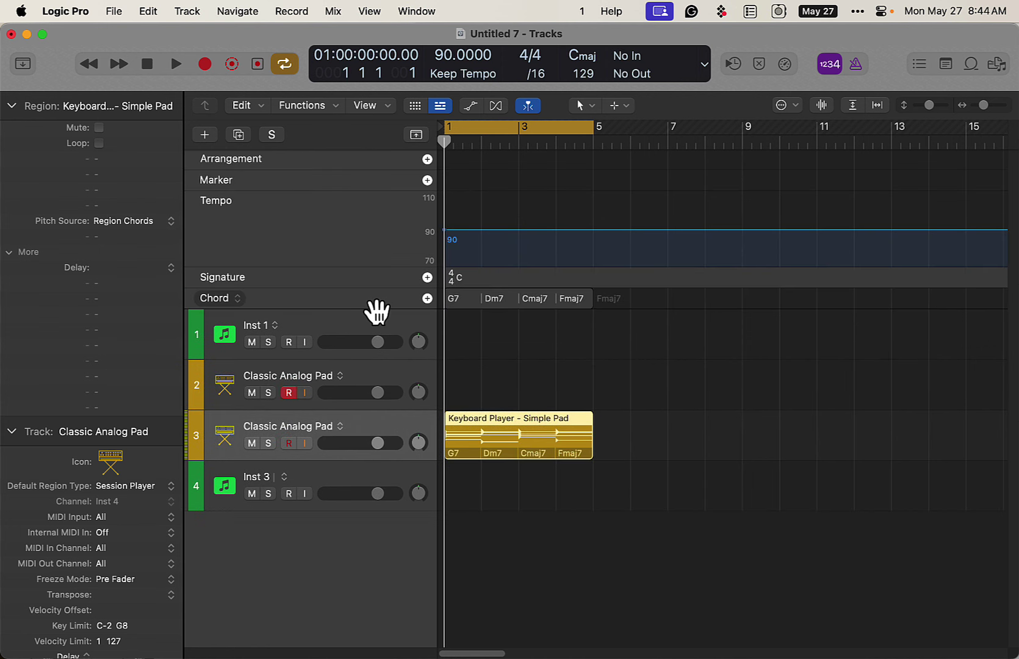
{"action": "key", "text": "space"}
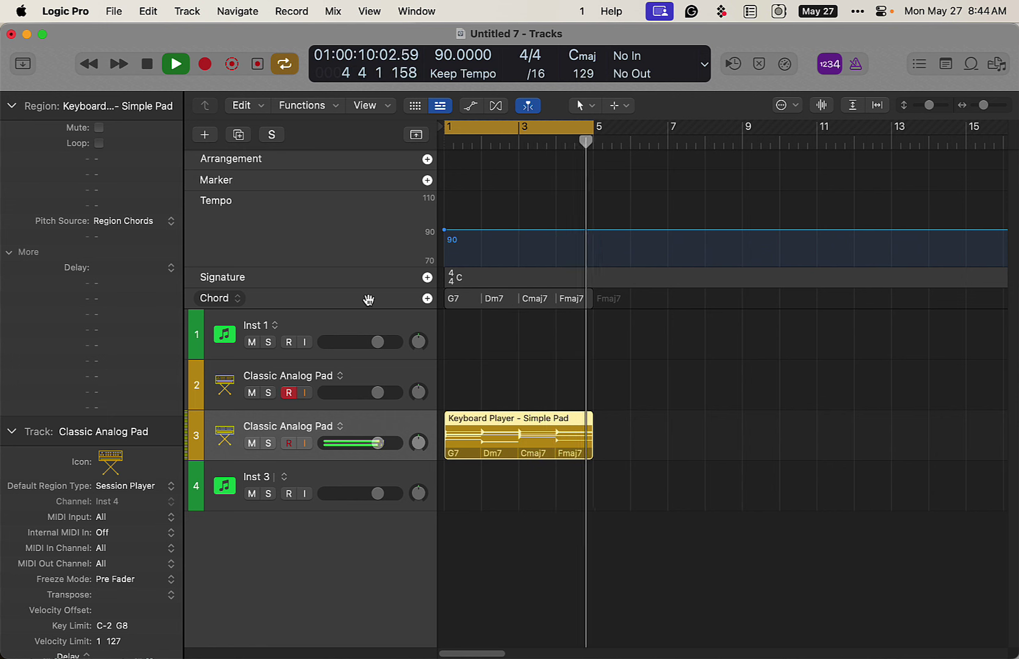
In the pad region's Session Player, turn the Left Hand off and back on, then close the editor.
{"action": "left_click", "coordinate": [544, 555]}
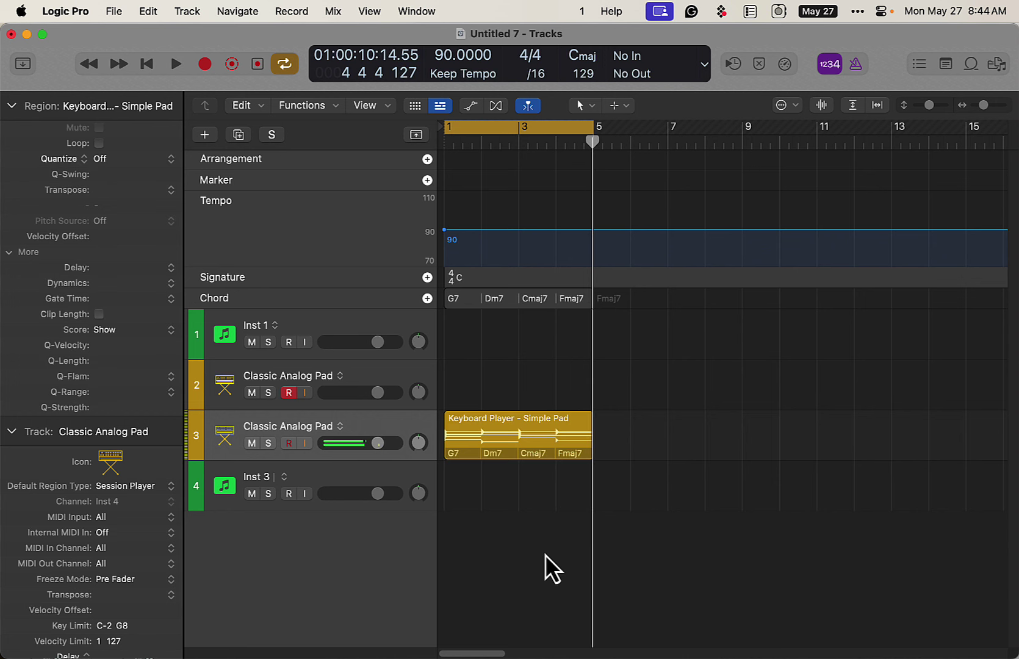
{"action": "double_click", "coordinate": [501, 417]}
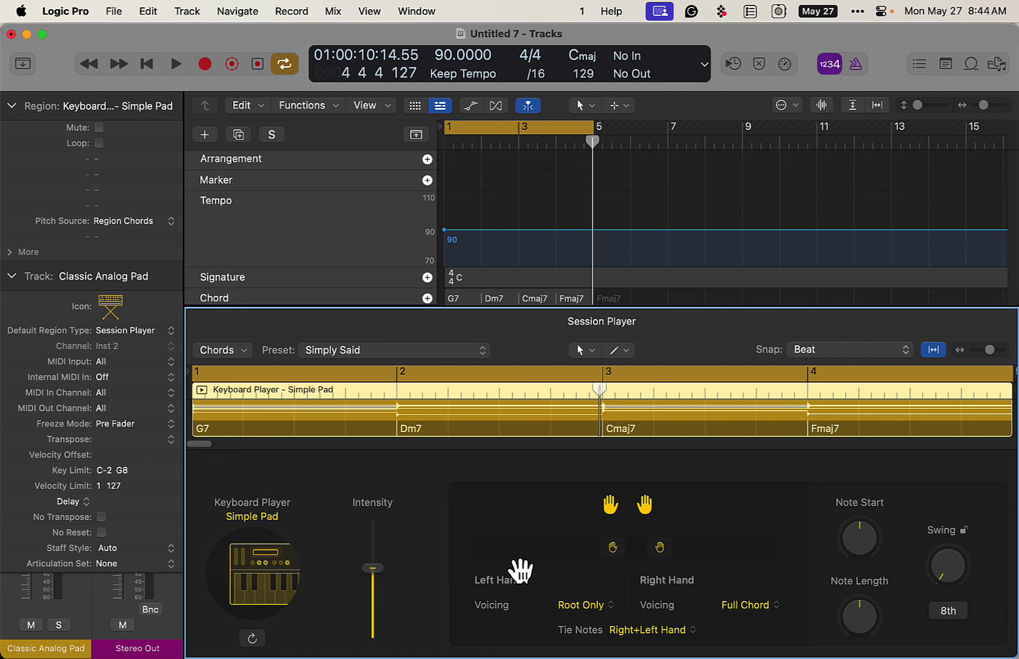
{"action": "left_click", "coordinate": [610, 509]}
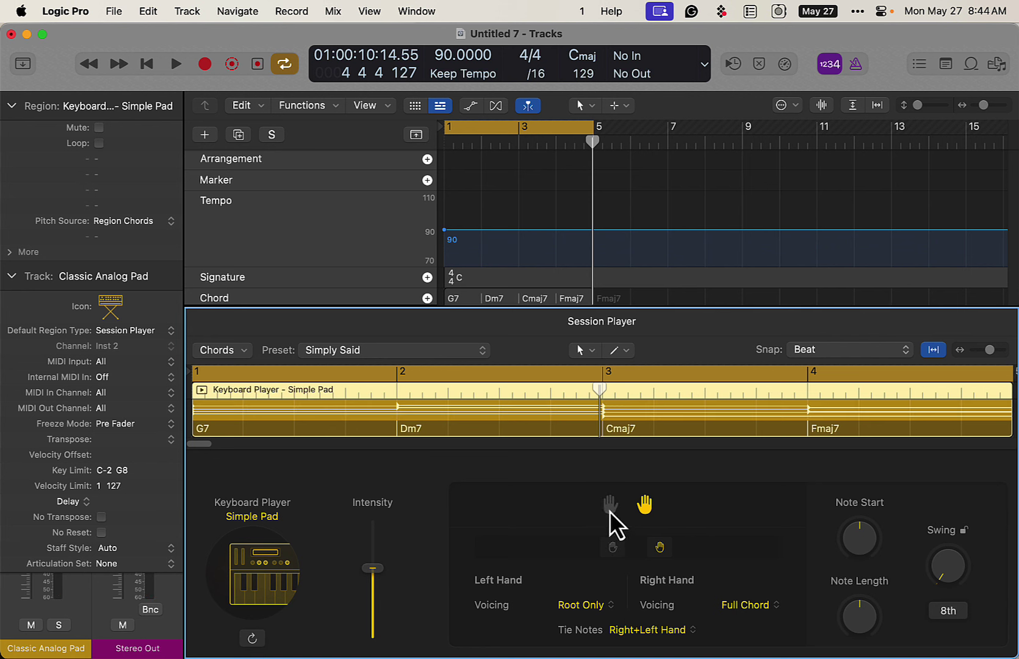
{"action": "left_click", "coordinate": [611, 510]}
{"action": "key", "text": "x"}
{"action": "key", "text": "x"}
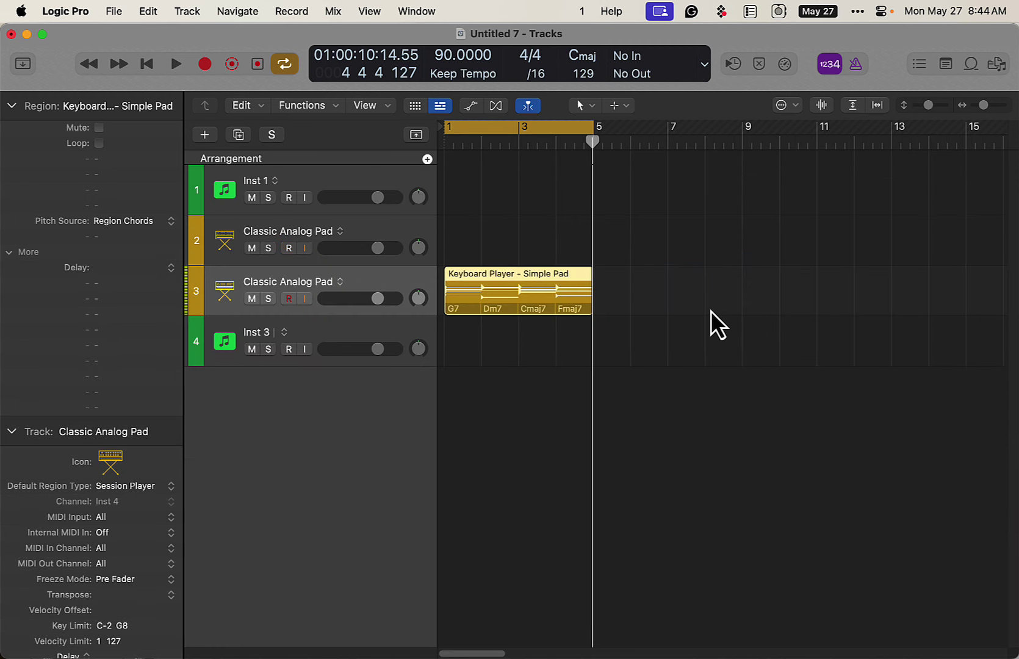
Drag the pad region into the Apple Loops library to open its loop dialog.
{"action": "left_click", "coordinate": [969, 68]}
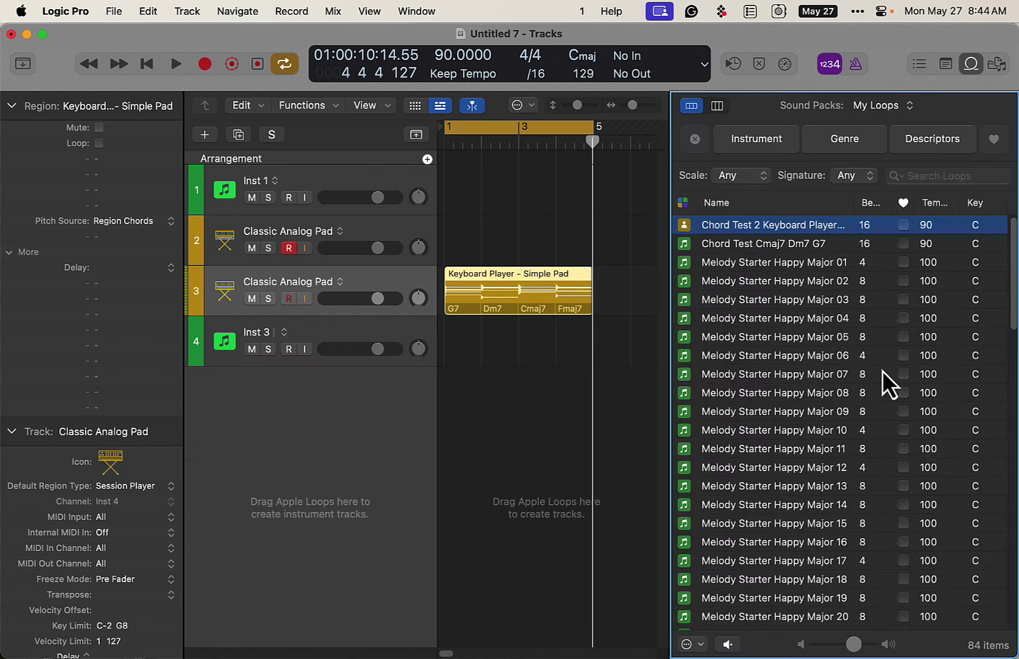
{"action": "left_click_drag", "start_coordinate": [516, 276], "coordinate": [850, 255]}
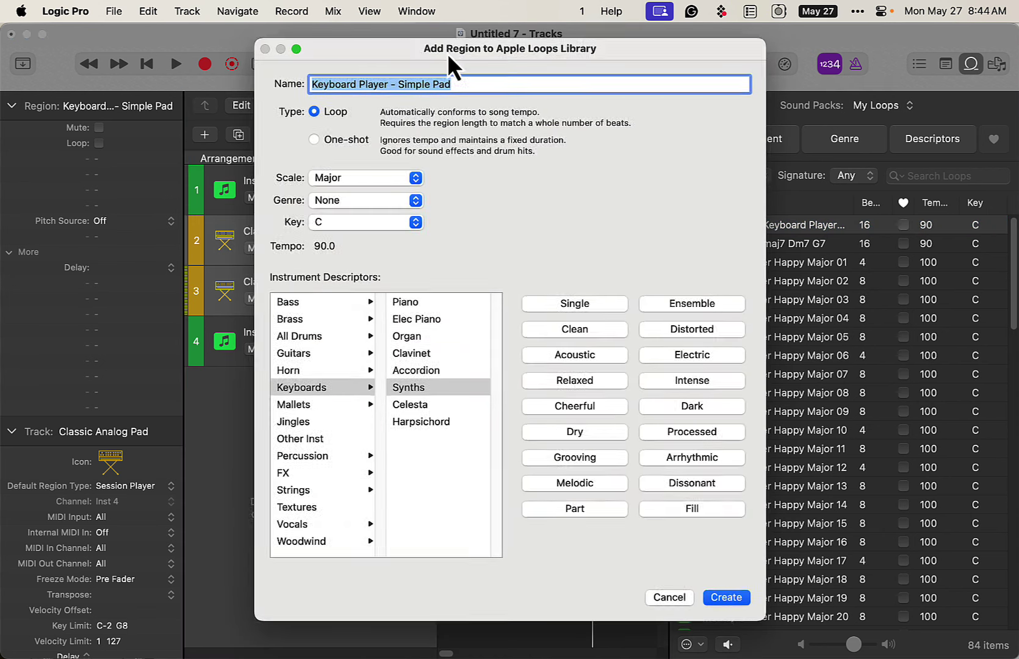
{"action": "left_click_drag", "start_coordinate": [447, 53], "coordinate": [449, 125]}
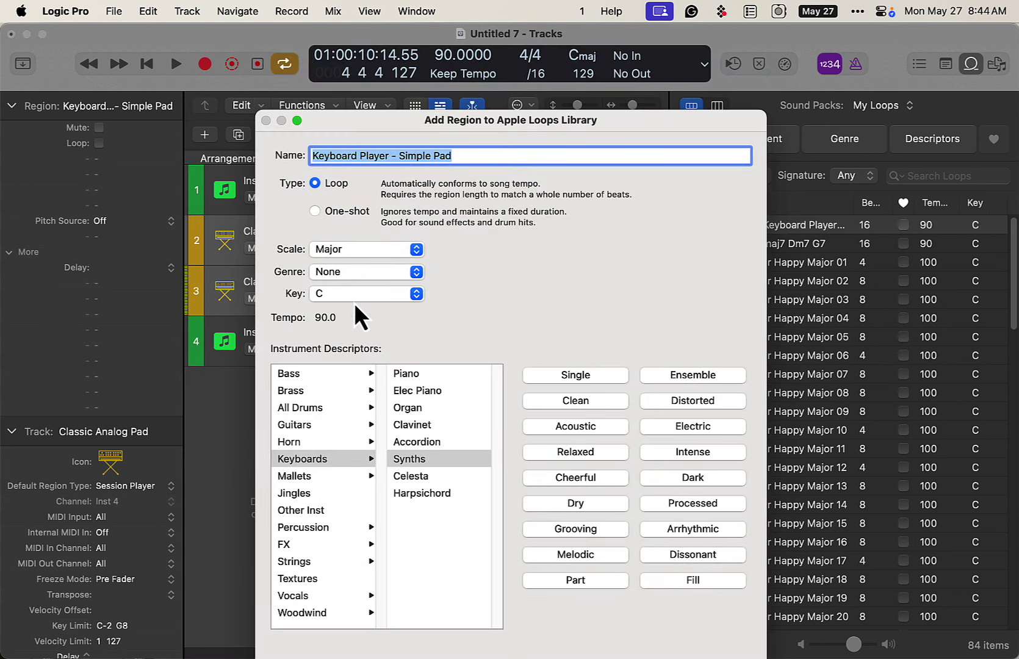
Name the loop 'Test Keyboard Player - Simple Pad', keep Genre as None, and create it.
{"action": "left_click", "coordinate": [472, 153]}
{"action": "left_click", "coordinate": [312, 155]}
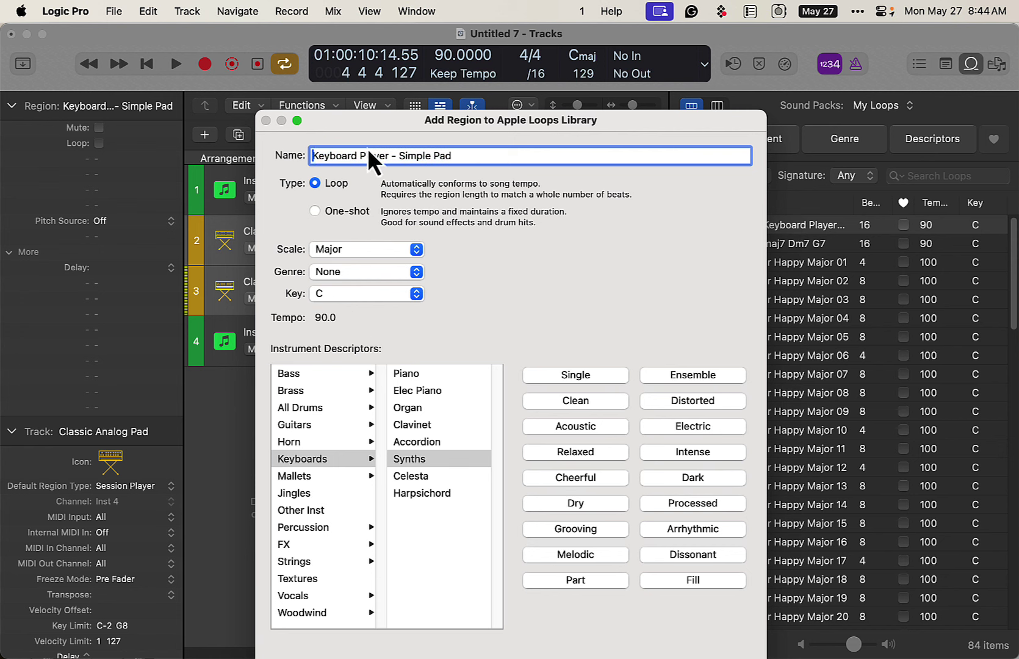
{"action": "type", "text": "Test"}
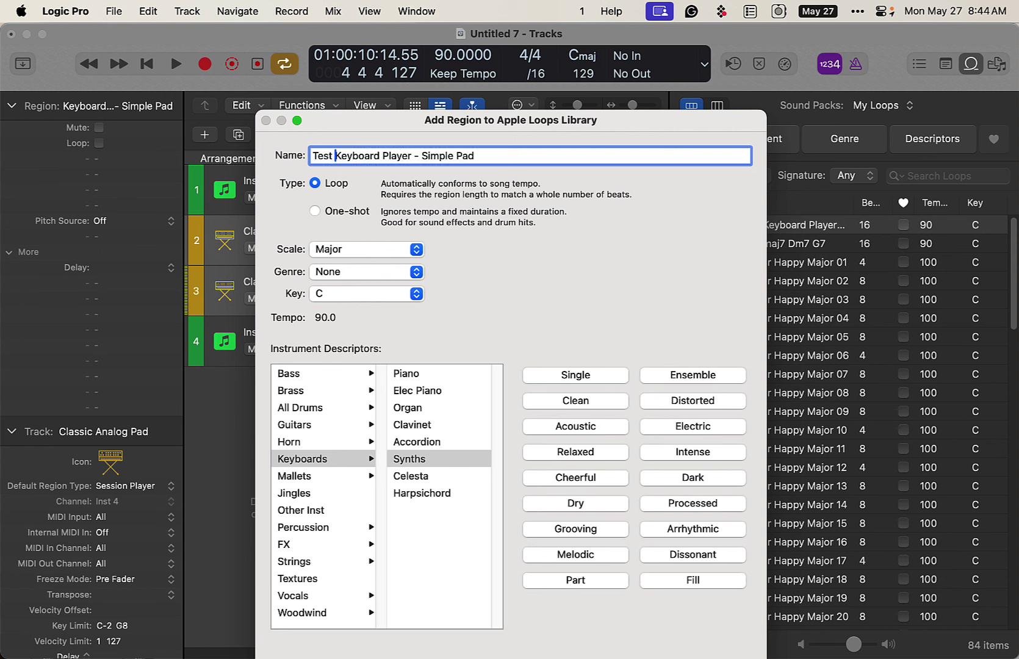
{"action": "left_click_drag", "start_coordinate": [565, 135], "coordinate": [576, 51]}
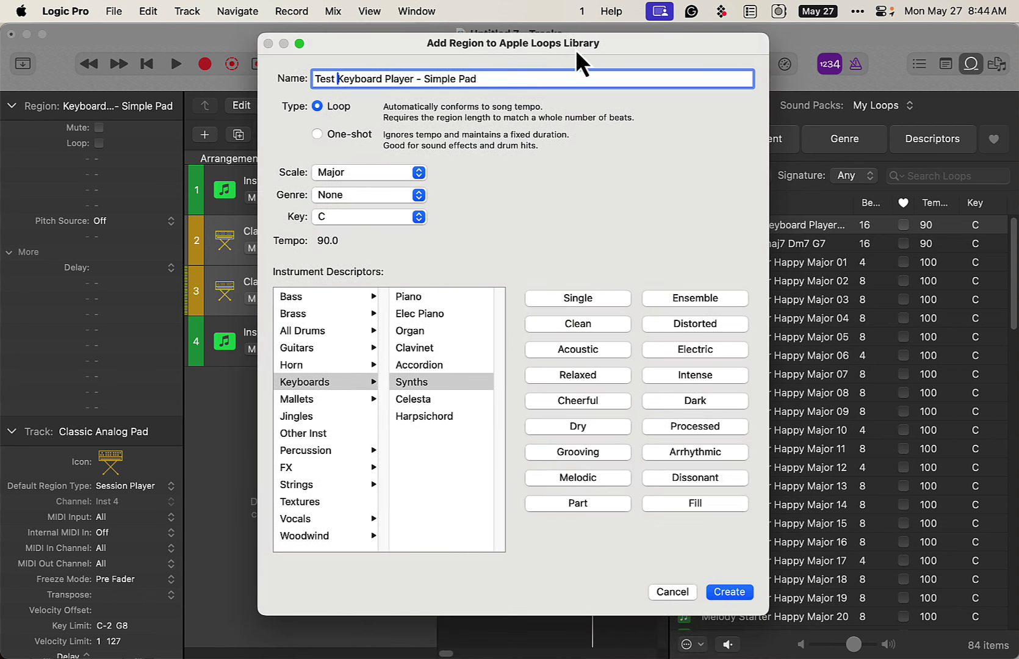
{"action": "left_click", "coordinate": [387, 200]}
{"action": "left_click", "coordinate": [515, 187]}
{"action": "left_click", "coordinate": [716, 589]}
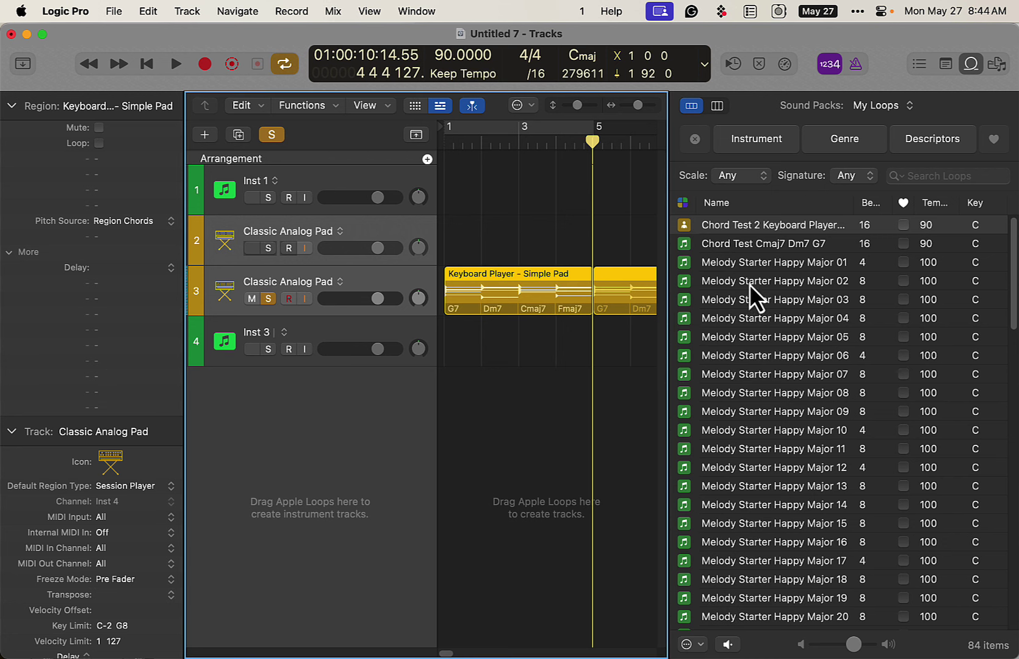
From My Loops, place the Test Keyboard Player loop on a new track at bar 11.
{"action": "left_click", "coordinate": [869, 104]}
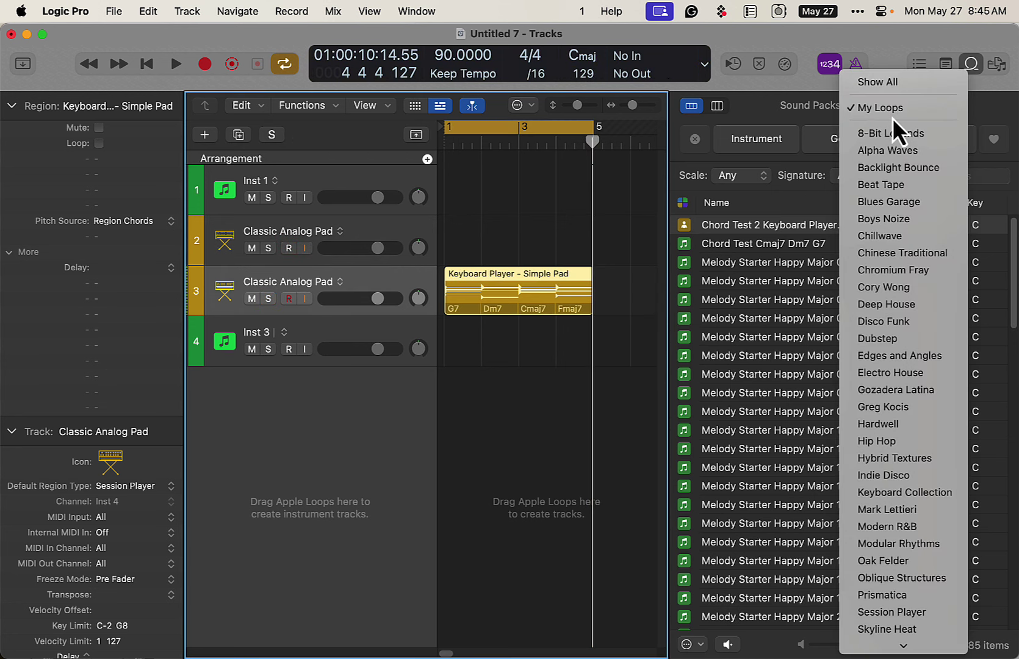
{"action": "left_click", "coordinate": [894, 107]}
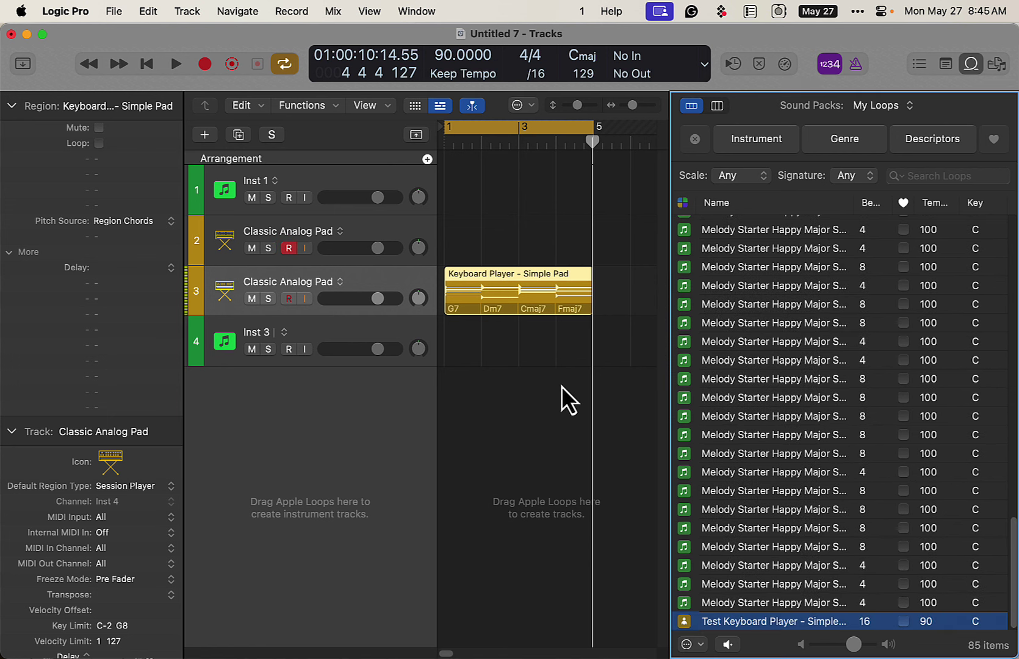
{"action": "left_click_drag", "start_coordinate": [791, 627], "coordinate": [496, 488]}
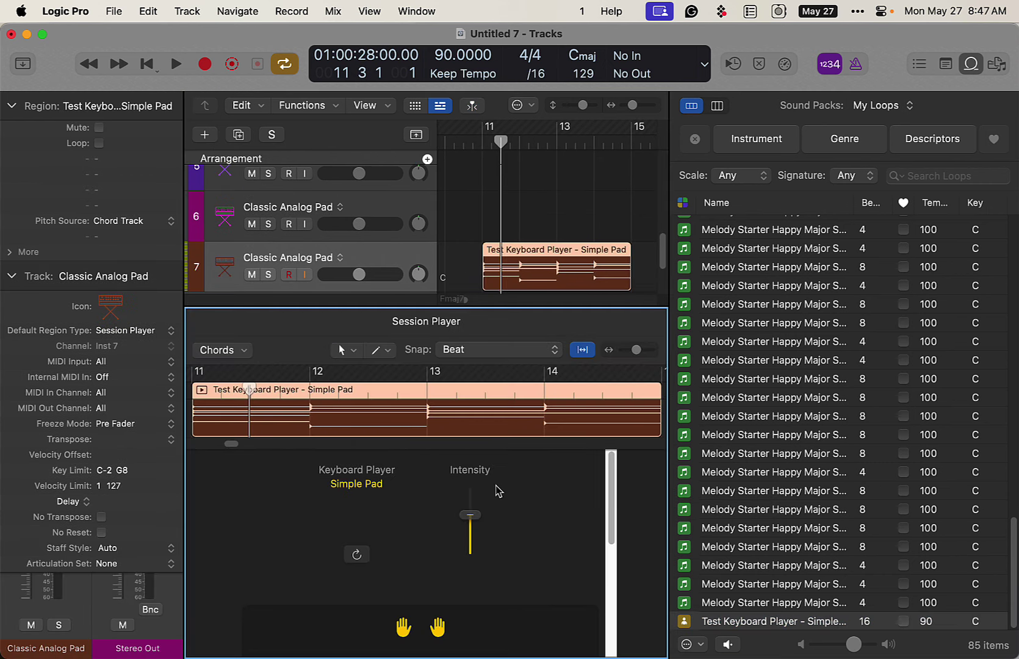
{"action": "left_click", "coordinate": [963, 66]}
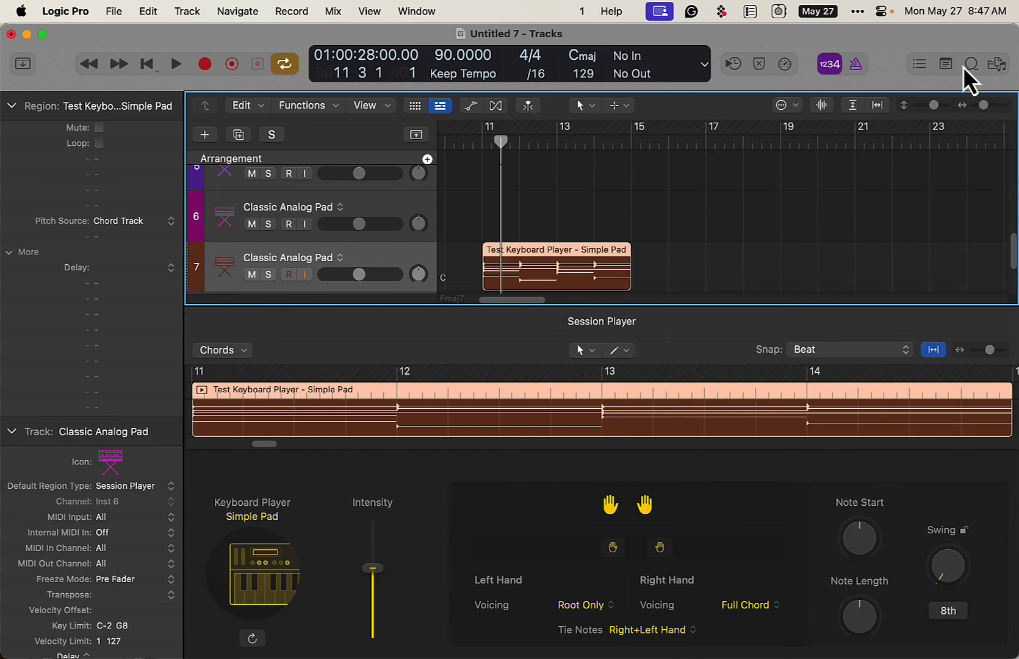
Set the cycle range to bars 11–15.
{"action": "left_click_drag", "start_coordinate": [489, 128], "coordinate": [630, 149]}
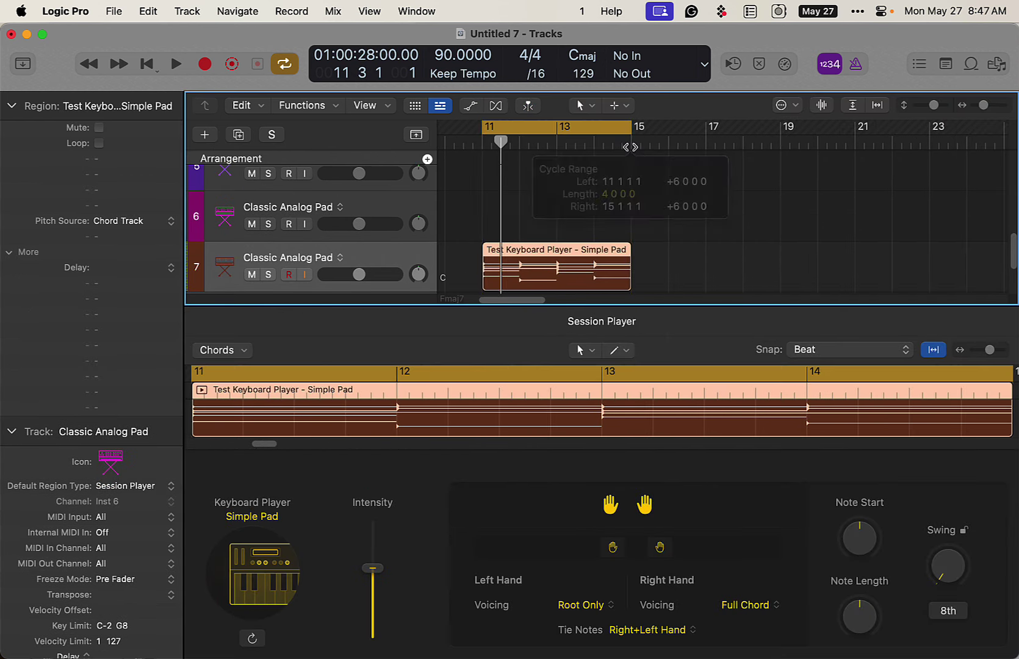
{"action": "scroll", "coordinate": [601, 213], "scroll_direction": "down", "scroll_amount": 1}
{"action": "scroll", "coordinate": [511, 163], "scroll_direction": "up", "scroll_amount": 5}
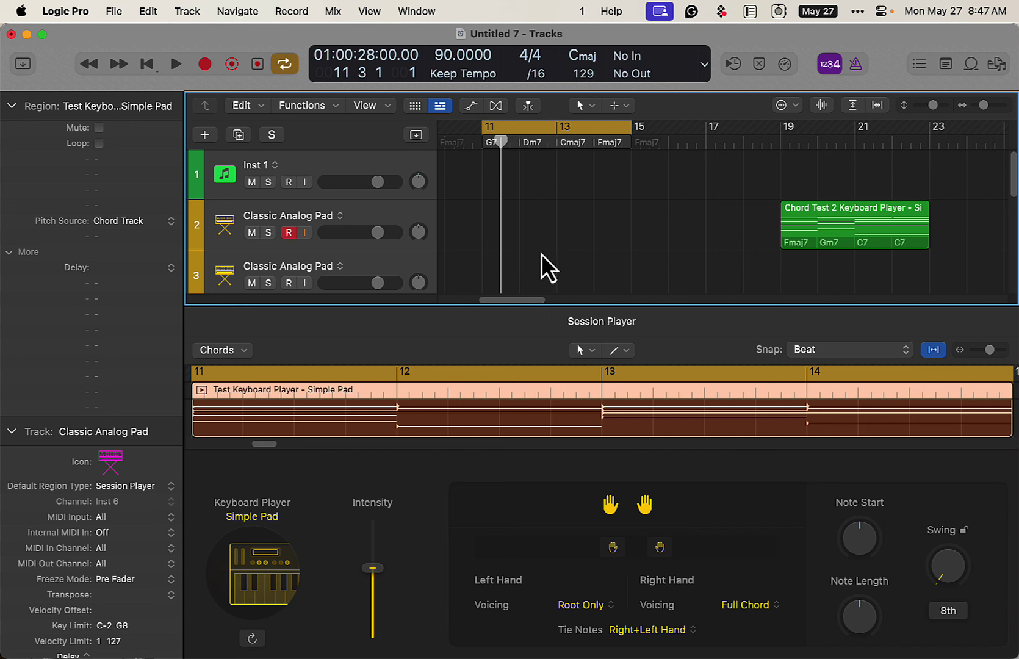
Change the project key to F major and transpose the chord track to match.
{"action": "mouse_move", "coordinate": [526, 299]}
{"action": "left_mouse_down"}
{"action": "mouse_move", "coordinate": [470, 297]}
{"action": "mouse_move", "coordinate": [535, 299]}
{"action": "left_mouse_up"}
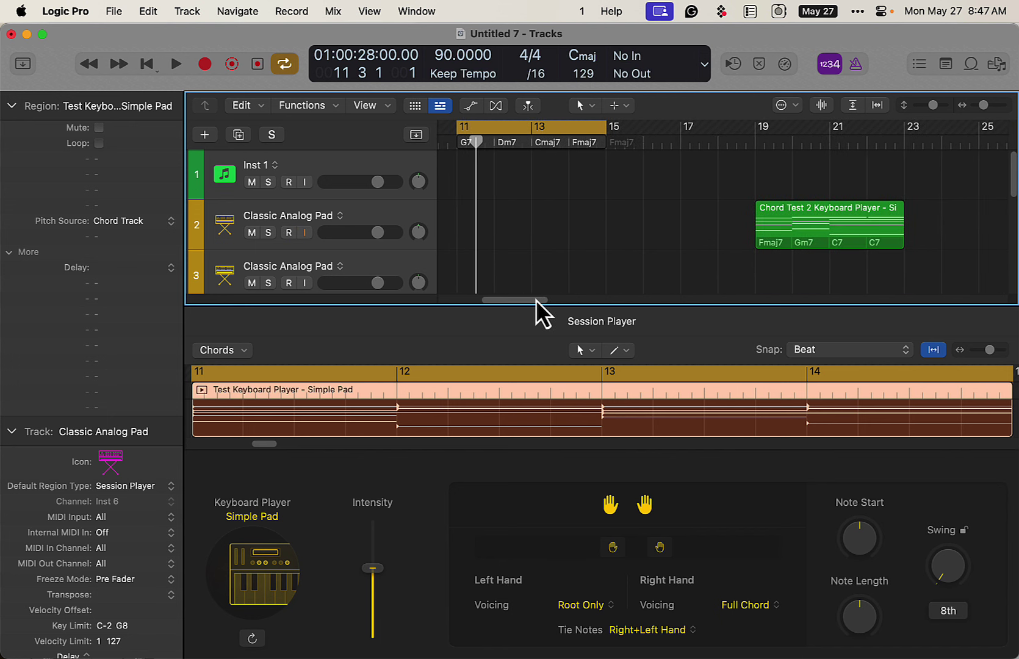
{"action": "left_click", "coordinate": [585, 61]}
{"action": "left_click", "coordinate": [589, 73]}
{"action": "left_click", "coordinate": [540, 288]}
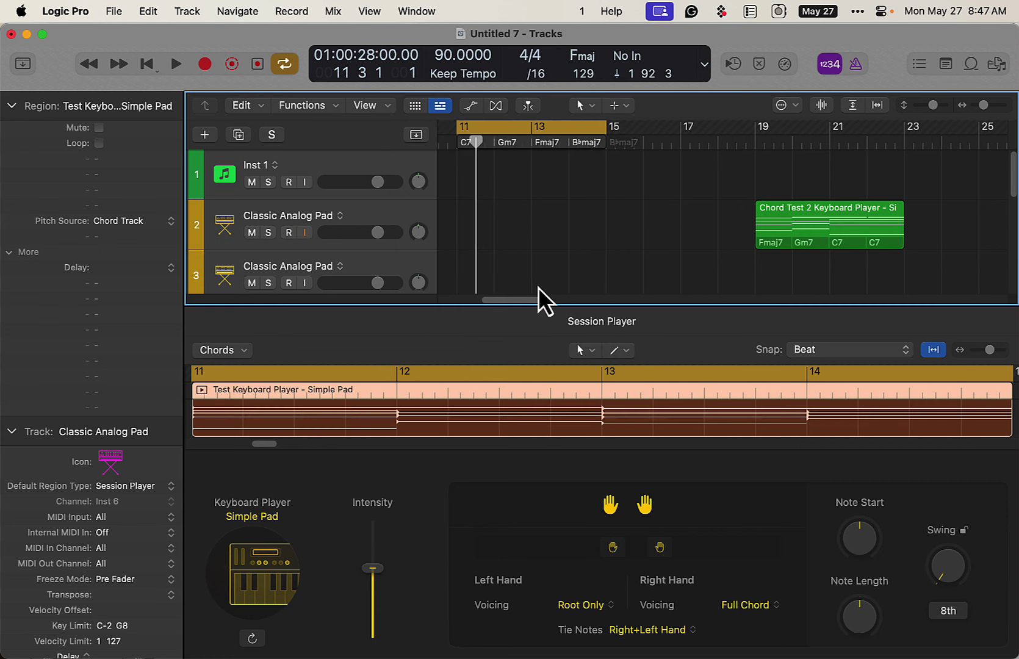
Add the Test loop at bar 17, cycle bars 17–19, and play it.
{"action": "left_click", "coordinate": [969, 65]}
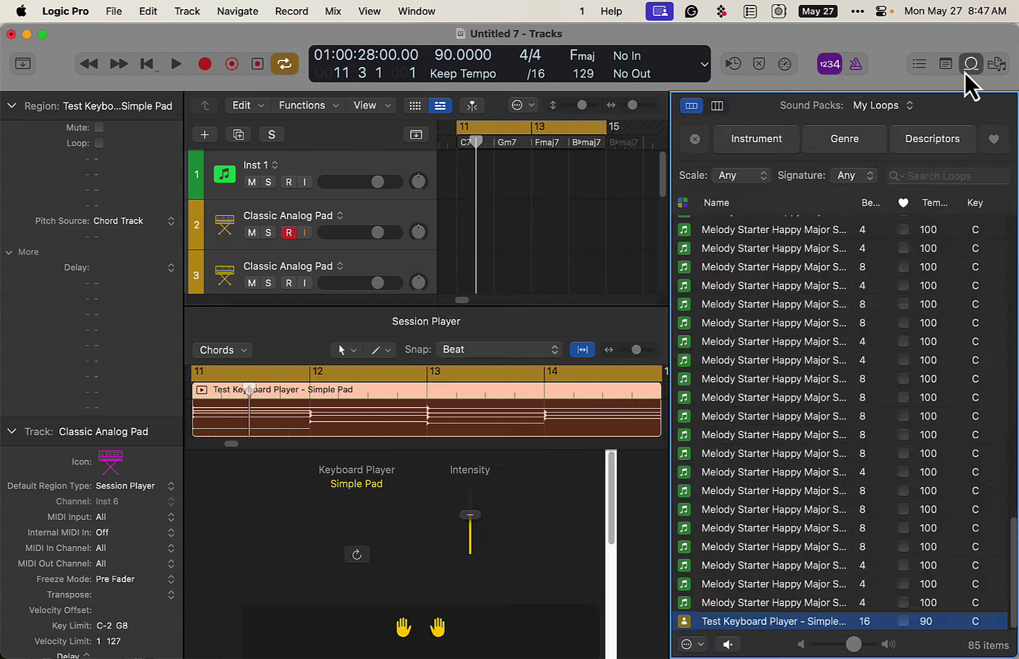
{"action": "scroll", "coordinate": [597, 236], "scroll_direction": "right", "scroll_amount": 5}
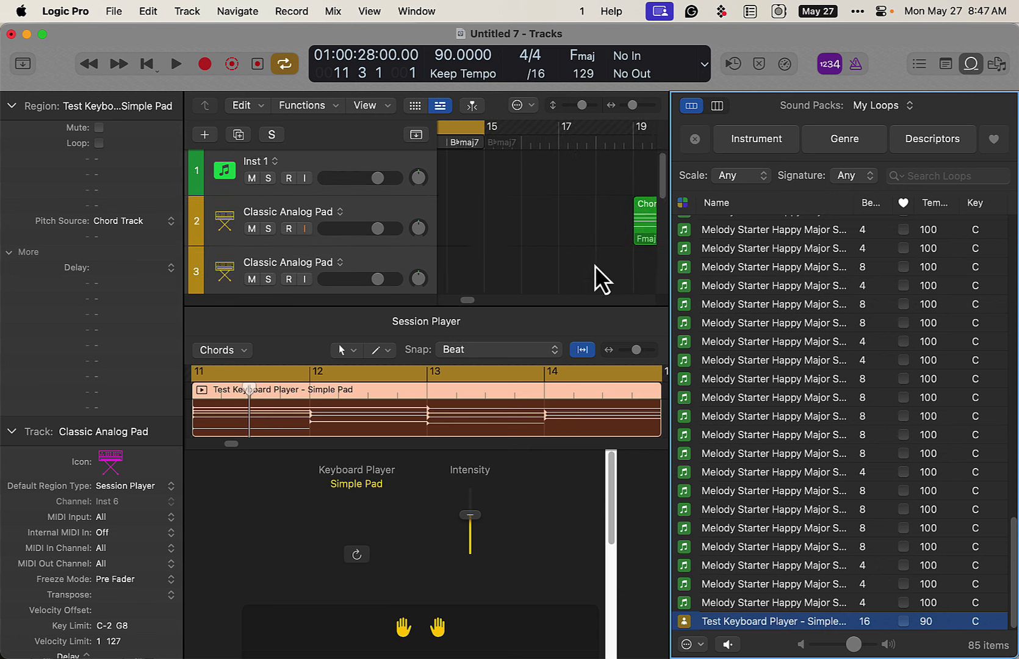
{"action": "left_click_drag", "start_coordinate": [757, 622], "coordinate": [576, 266]}
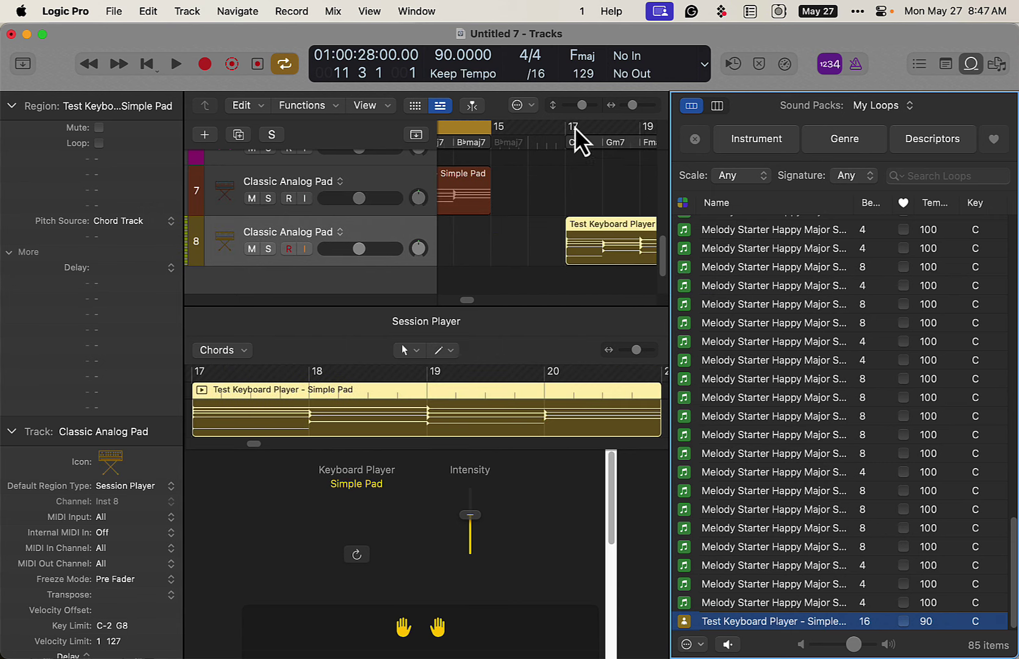
{"action": "left_click_drag", "start_coordinate": [569, 130], "coordinate": [661, 154]}
{"action": "key", "text": "space"}
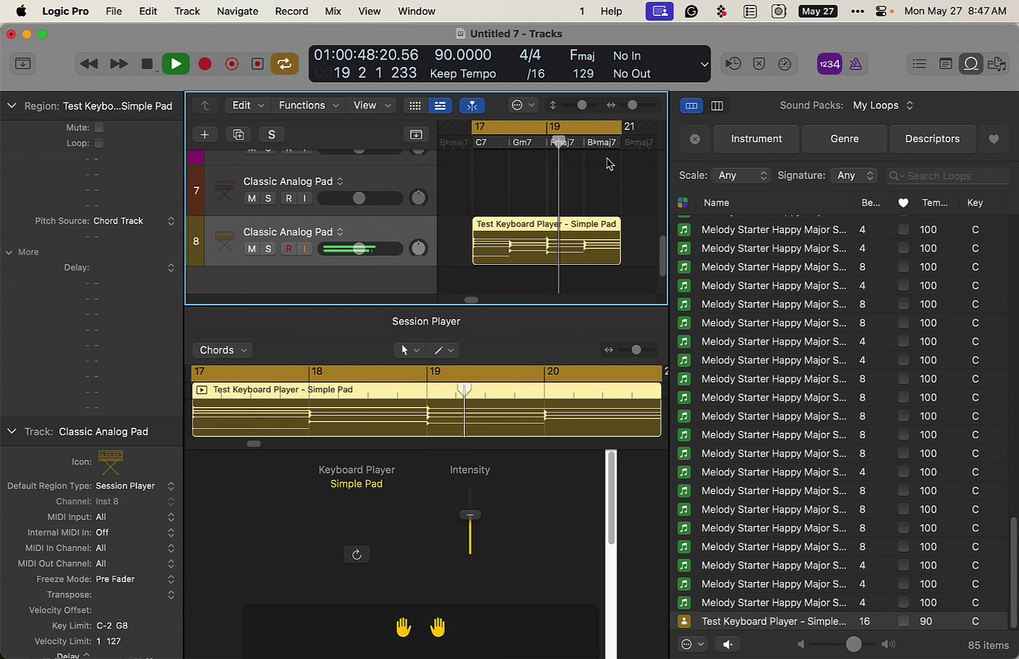
Stop playback, then scroll the loop list and Tracks area back to the top.
{"action": "key", "text": "space"}
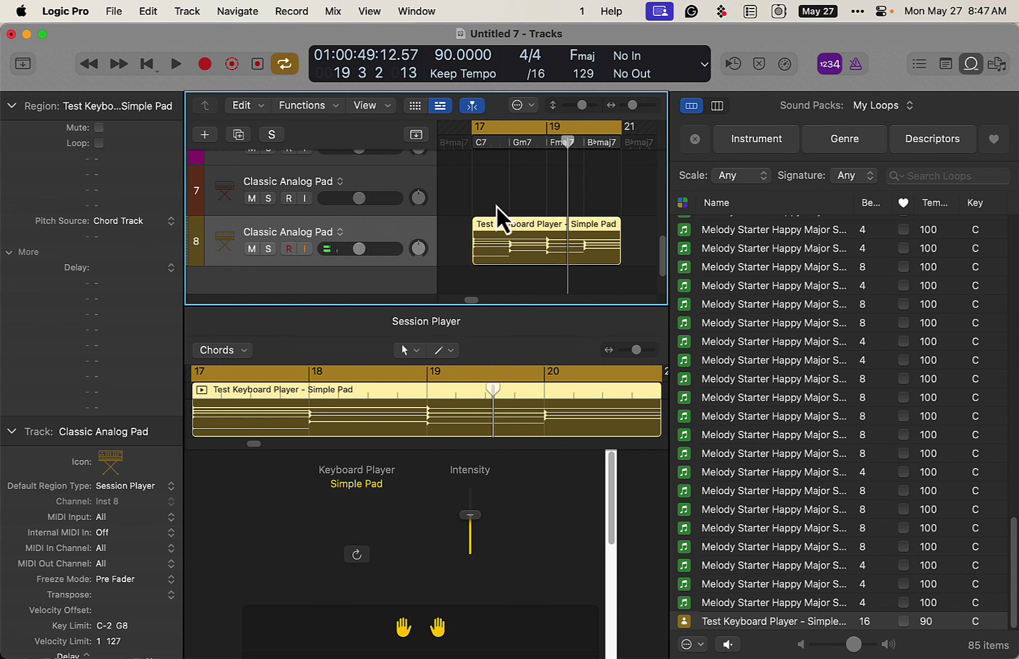
{"action": "scroll", "coordinate": [530, 218], "scroll_direction": "down", "scroll_amount": 1}
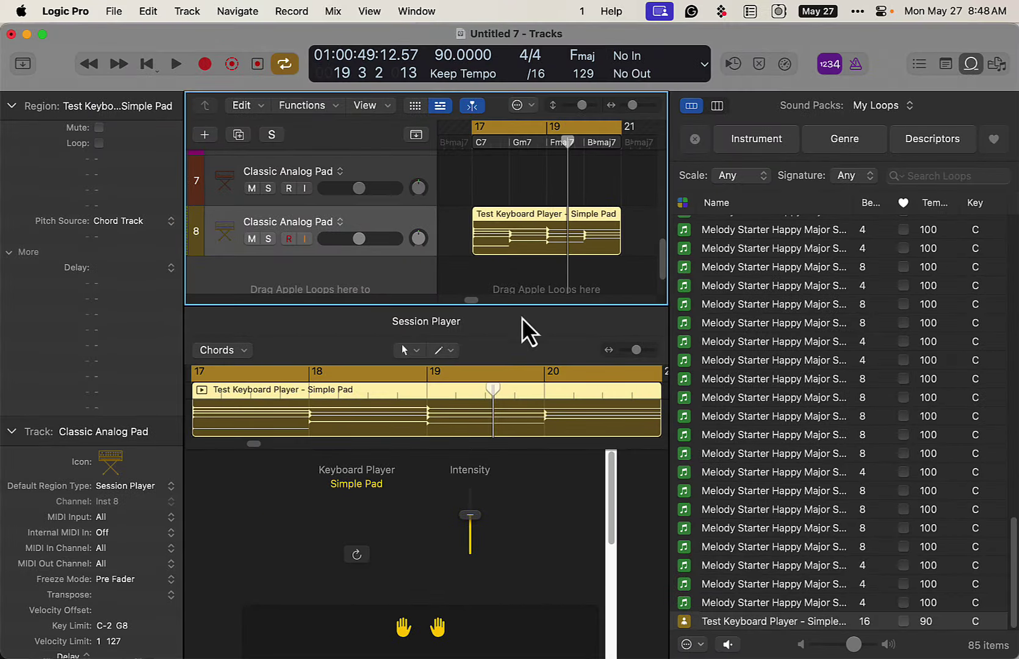
{"action": "scroll", "coordinate": [766, 455], "scroll_direction": "up", "scroll_amount": 15}
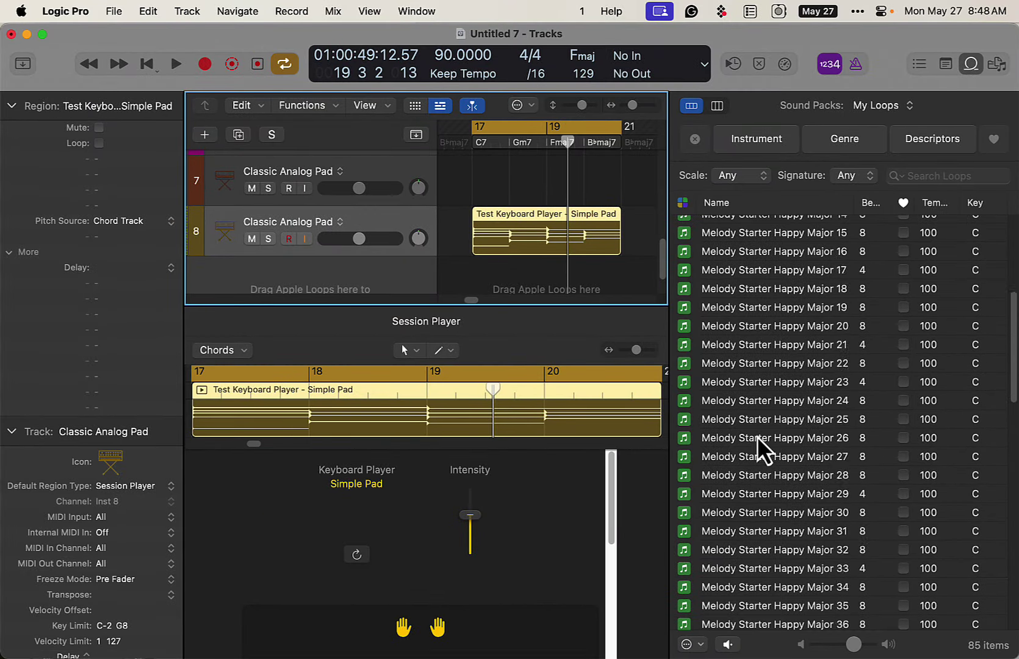
{"action": "scroll", "coordinate": [762, 446], "scroll_direction": "down", "scroll_amount": 5}
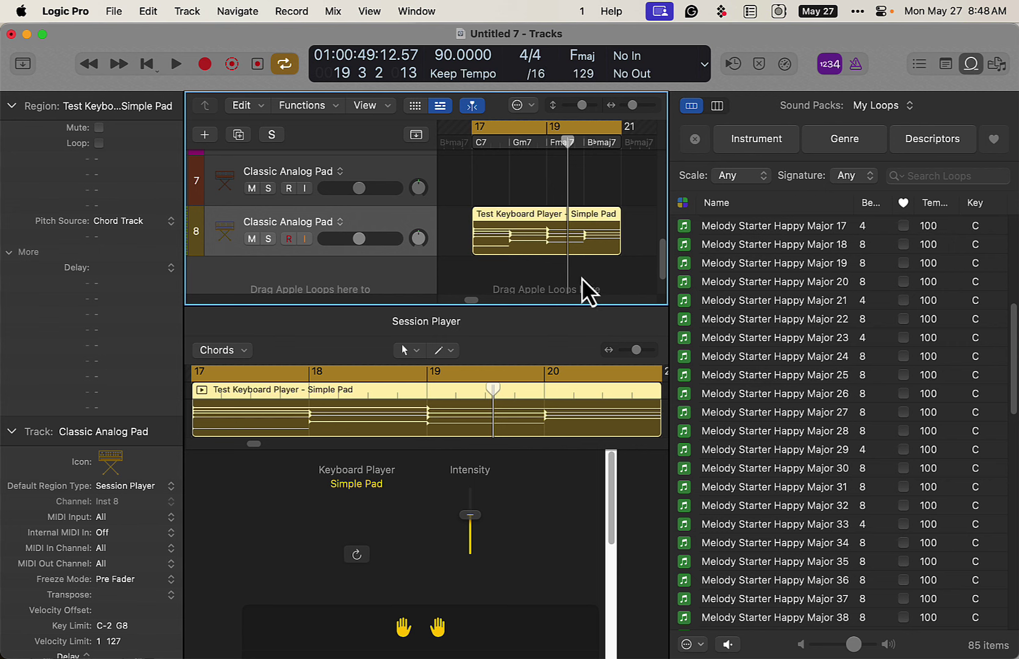
{"action": "scroll", "coordinate": [577, 290], "scroll_direction": "up", "scroll_amount": 10}
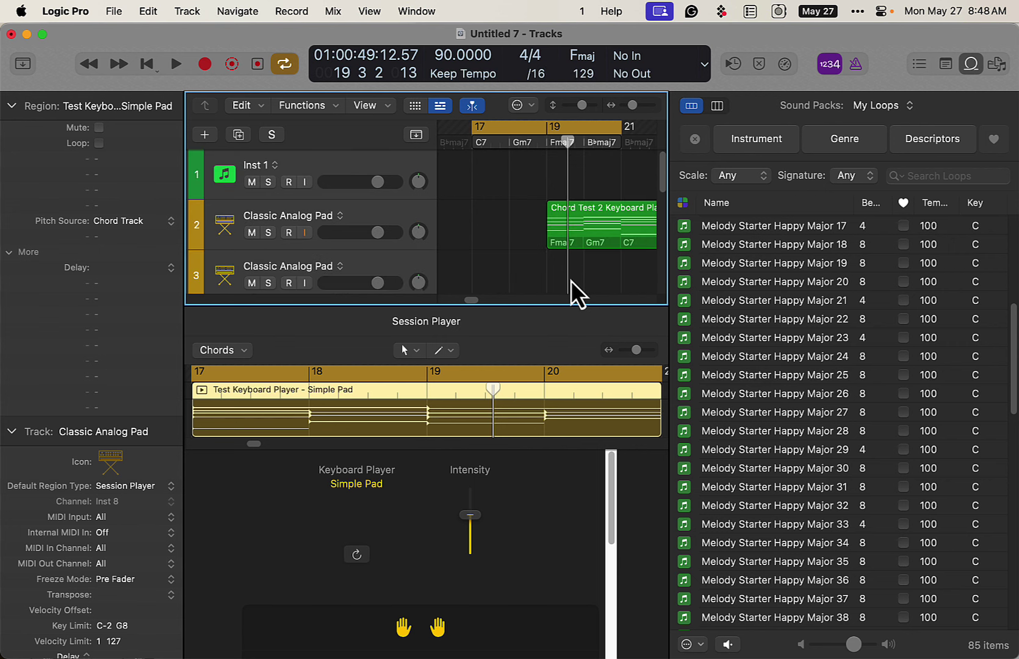
Close the Loop Browser to clear the view of track 2's Chord Test 2 region.
{"action": "left_click", "coordinate": [969, 64]}
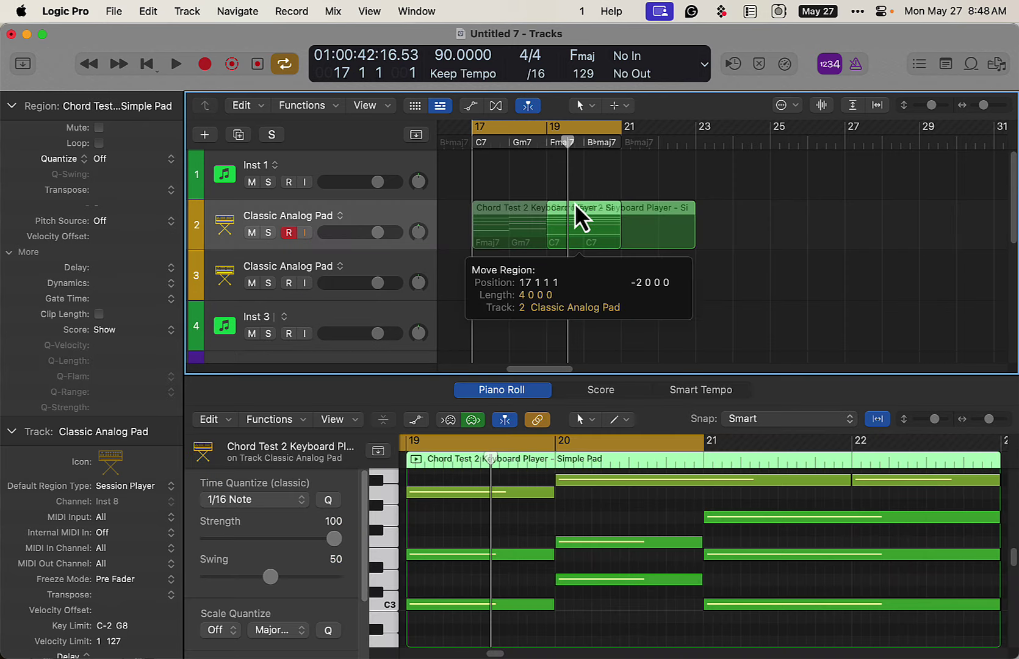